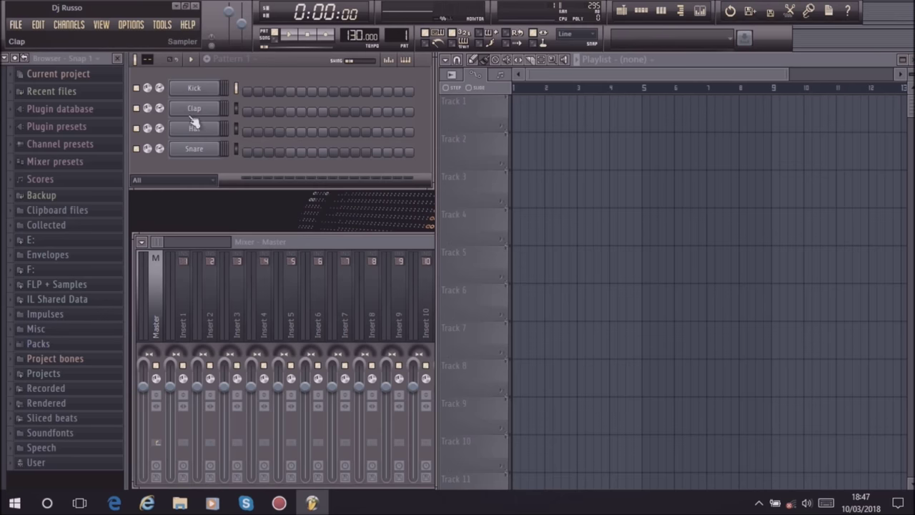
# Step: Insert a reFX Nexus instrument channel between the Kick and Clap channels
pyautogui.rightClick(218, 106)
pyautogui.moveTo(271, 245)
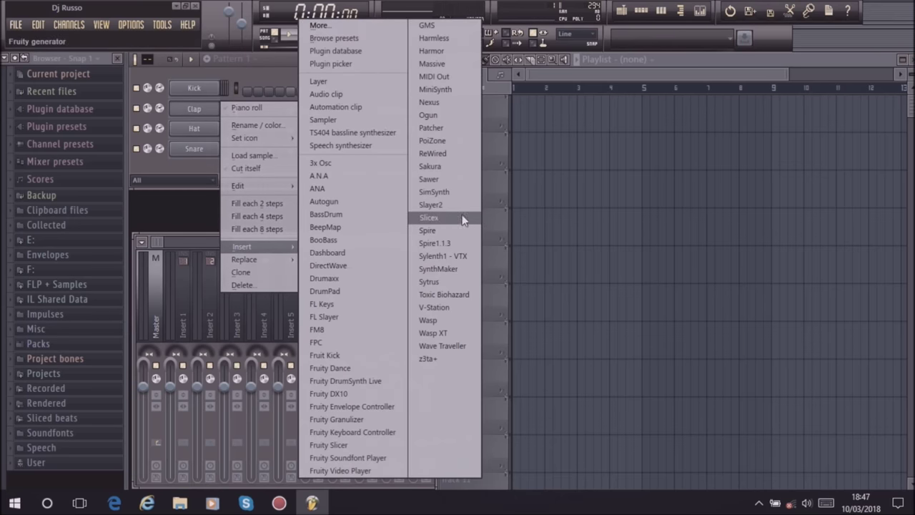
pyautogui.click(449, 103)
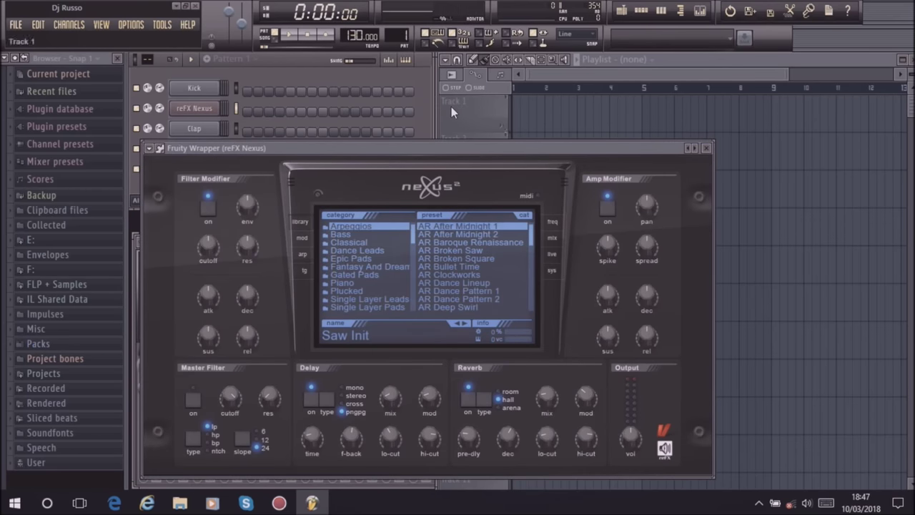
# Step: Try to load presets from the Nexus Arpeggios category, ending on AR Dance Lineup, and move the plugin window aside
pyautogui.click(468, 276)
pyautogui.click(471, 308)
pyautogui.click(471, 282)
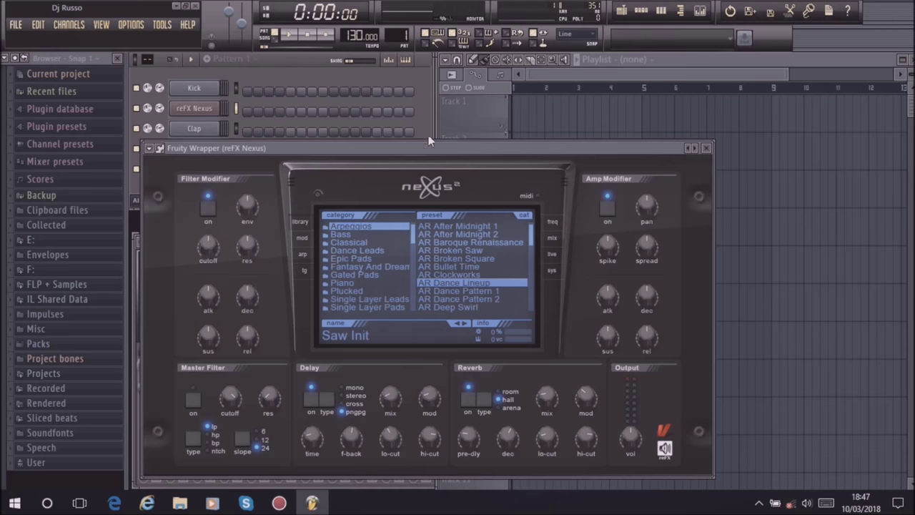
pyautogui.moveTo(440, 144); pyautogui.dragTo(521, 136)
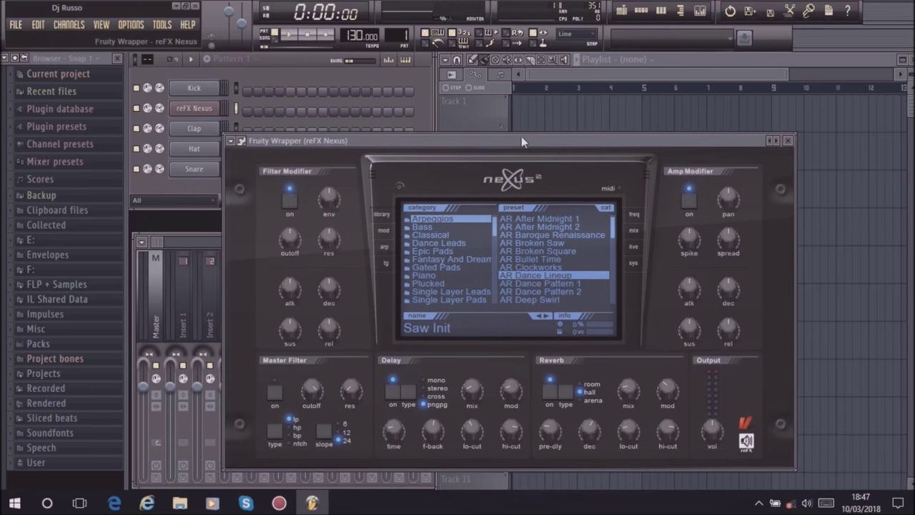
# Step: Close FL Studio without saving the changes to untitled.flp
pyautogui.click(194, 6)
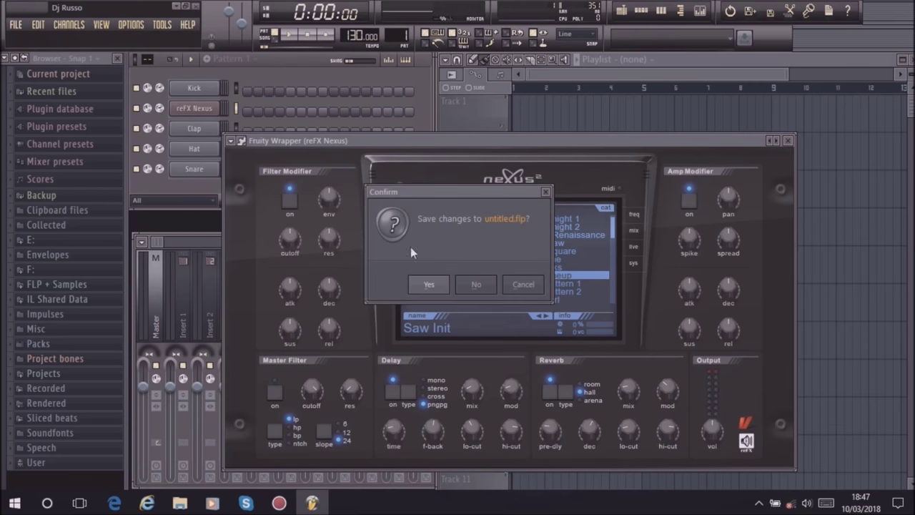
pyautogui.click(480, 285)
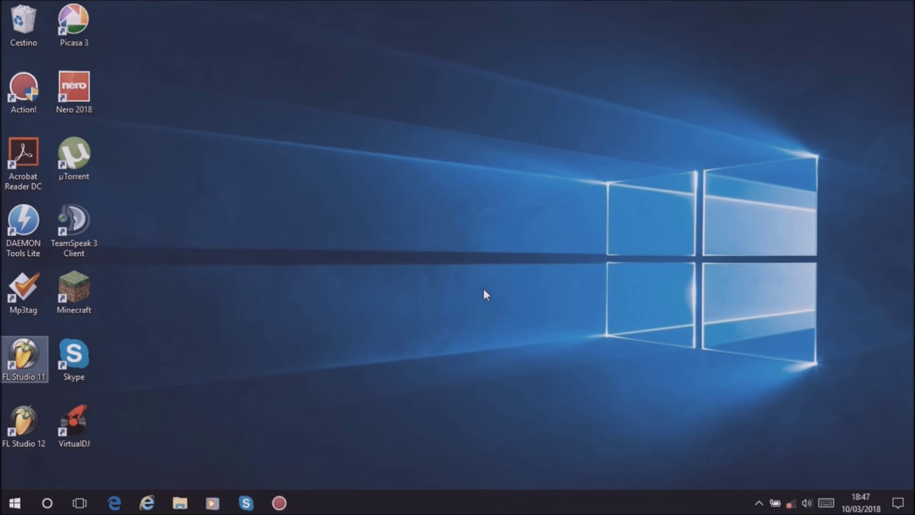
# Step: Search Windows for regedit, open the Registry Editor and collapse the HKEY_LOCAL_MACHINE branch
pyautogui.click(48, 504)
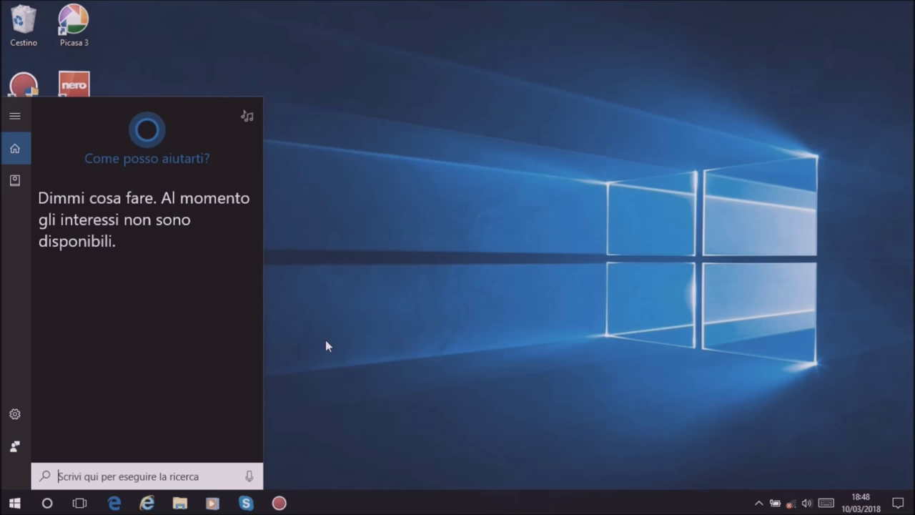
pyautogui.write('regedit')
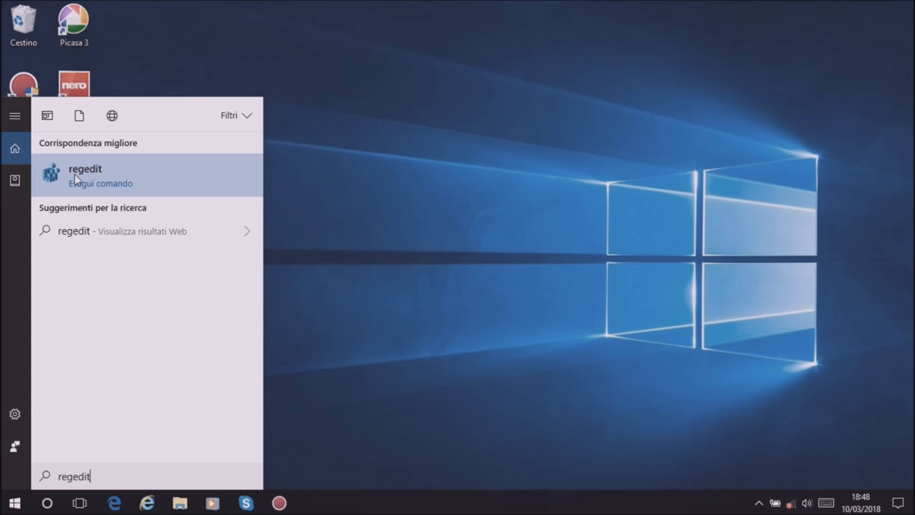
pyautogui.click(74, 174)
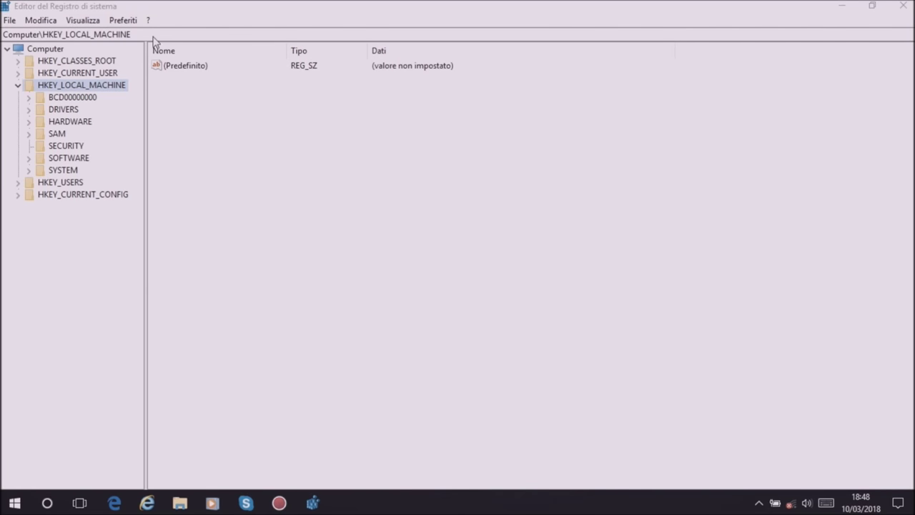
pyautogui.click(18, 86)
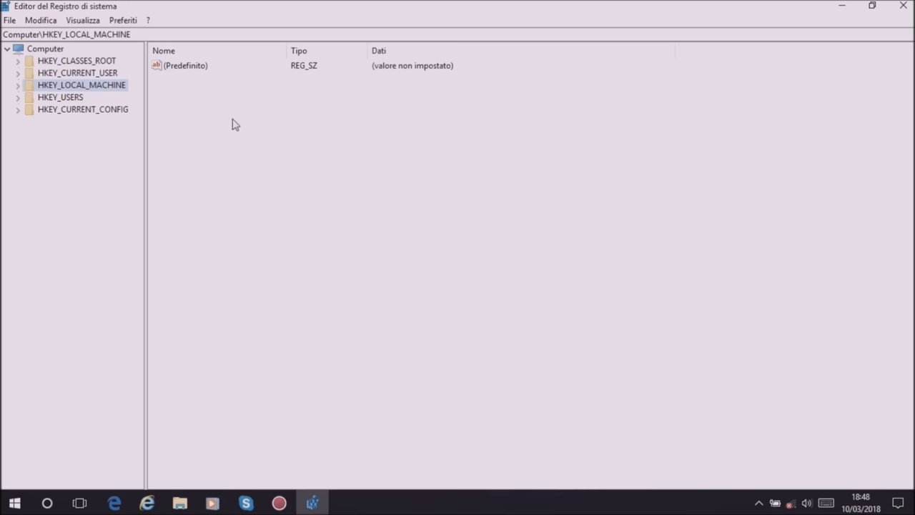
# Step: Search the registry for the reFX Nexus plugin key
pyautogui.click(49, 20)
pyautogui.click(75, 128)
pyautogui.write('nexus')
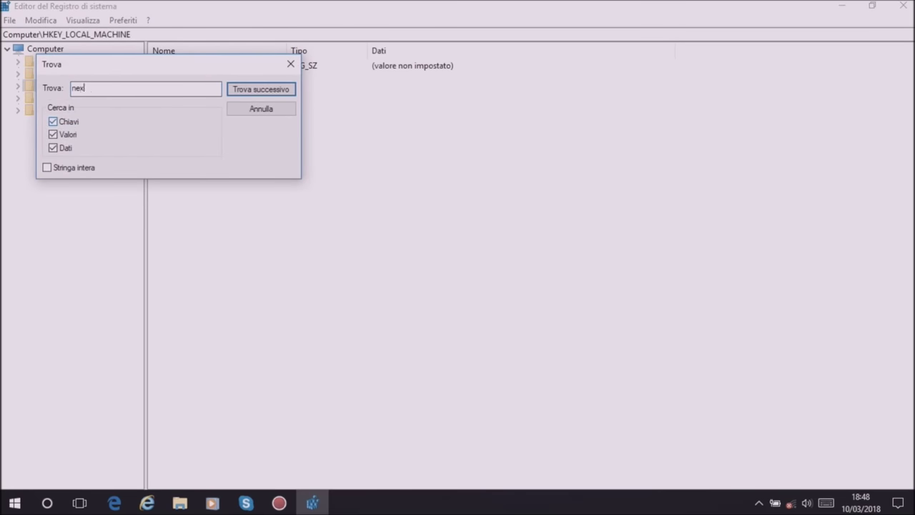
pyautogui.press('BackSpace')
pyautogui.press('BackSpace')
pyautogui.press('BackSpace')
pyautogui.press('BackSpace')
pyautogui.write('refreshrate')
pyautogui.press('Return')
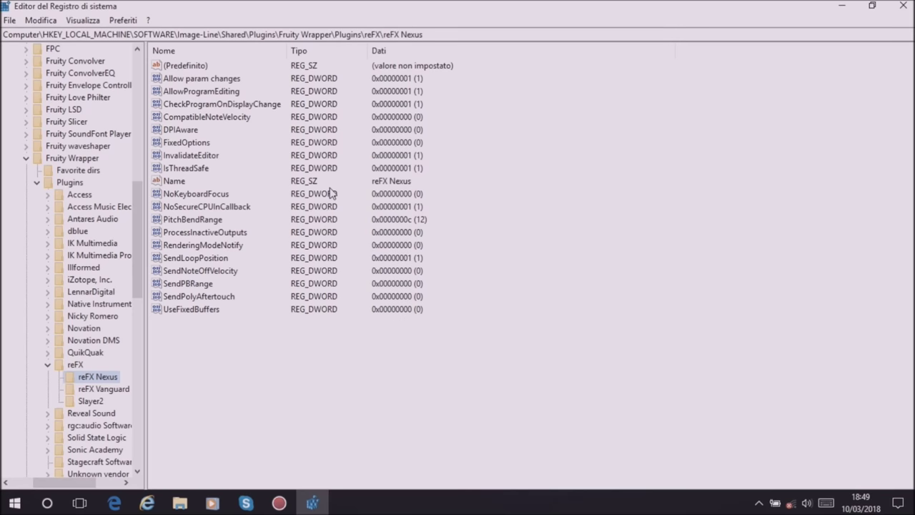
# Step: Examine the list of values stored in the reFX Nexus key under Fruity Wrapper's reFX plugins
pyautogui.click(265, 74)
pyautogui.click(189, 91)
pyautogui.click(180, 116)
pyautogui.click(185, 79)
pyautogui.moveTo(202, 352); pyautogui.dragTo(172, 88)
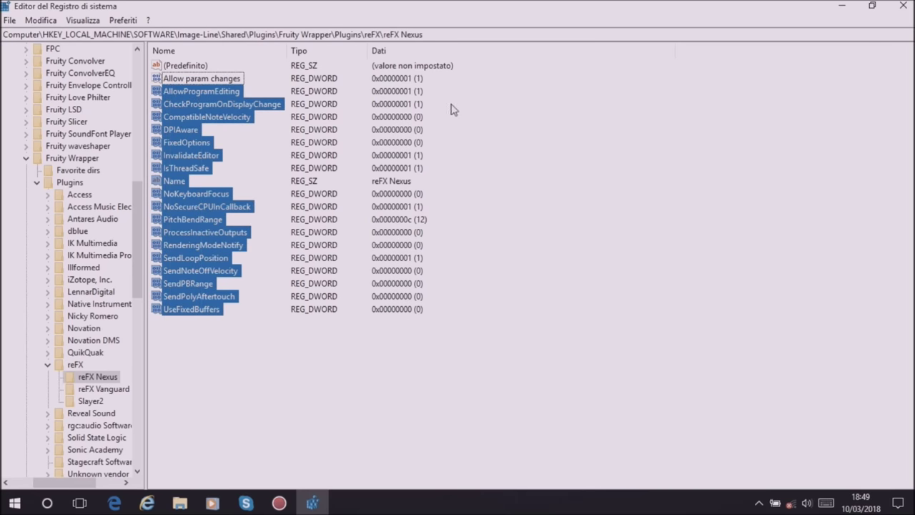
pyautogui.click(411, 81)
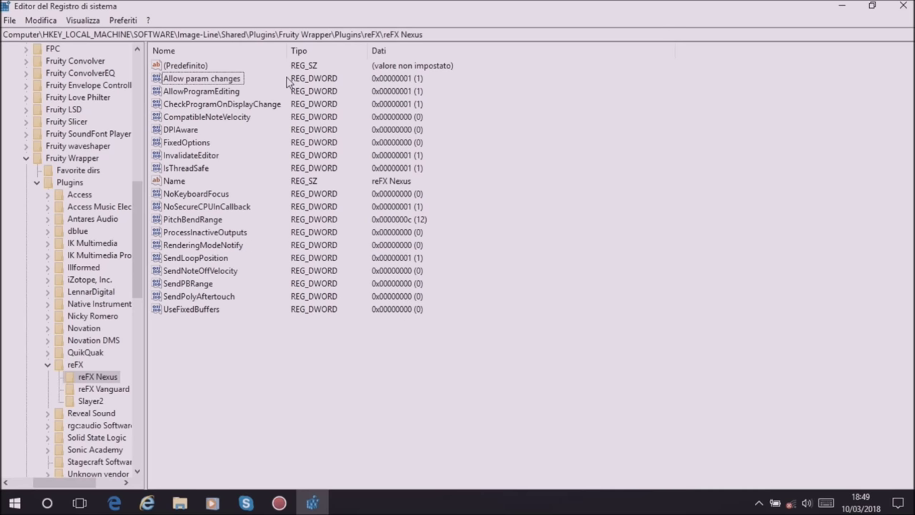
# Step: Open the Allow param changes value for editing, try 0 and 1 as its data, and cancel the edit
pyautogui.click(209, 81)
pyautogui.rightClick(211, 84)
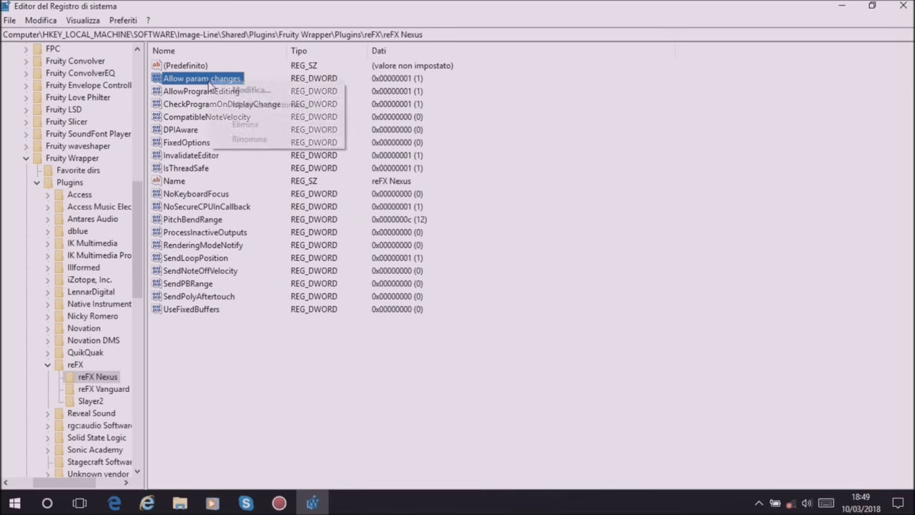
pyautogui.click(240, 92)
pyautogui.moveTo(160, 67); pyautogui.dragTo(562, 130)
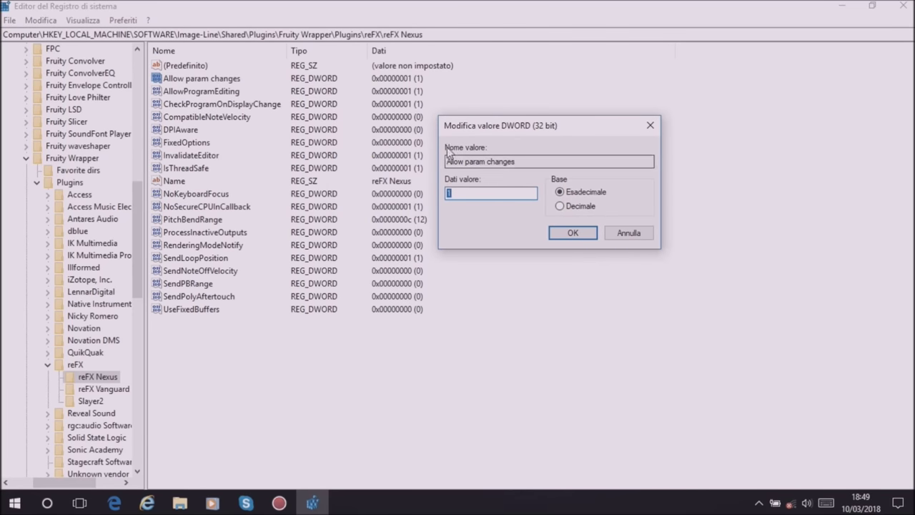
pyautogui.click(450, 193)
pyautogui.press('BackSpace')
pyautogui.write('0')
pyautogui.press('BackSpace')
pyautogui.write('1')
pyautogui.click(629, 233)
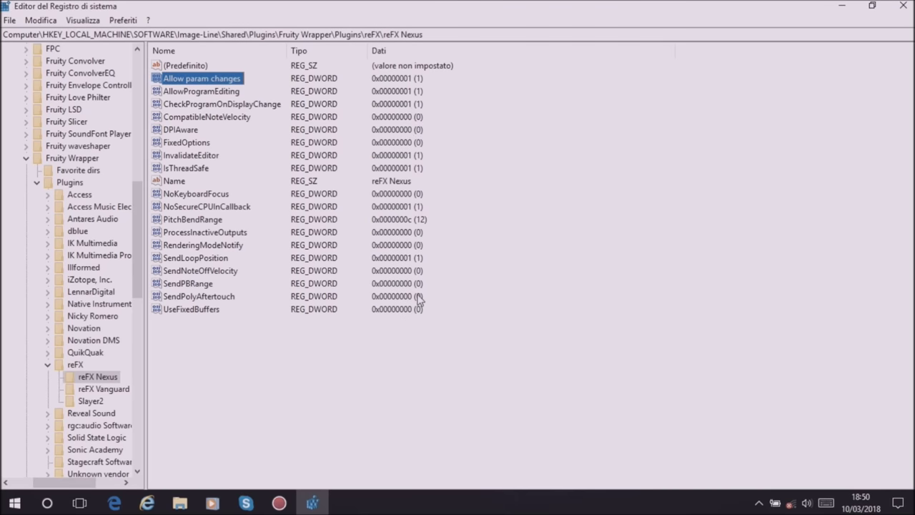
# Step: Check the data of the AllowProgramEditing value and close it without editing
pyautogui.rightClick(218, 94)
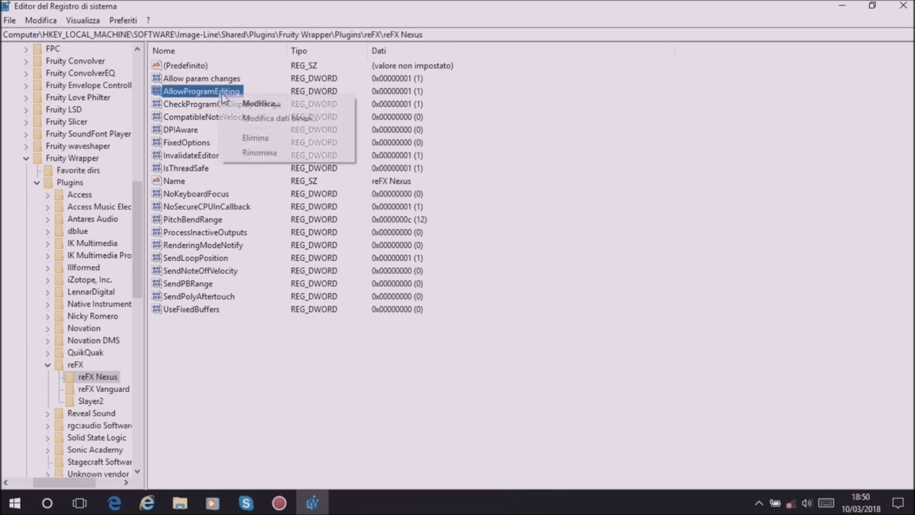
pyautogui.click(245, 104)
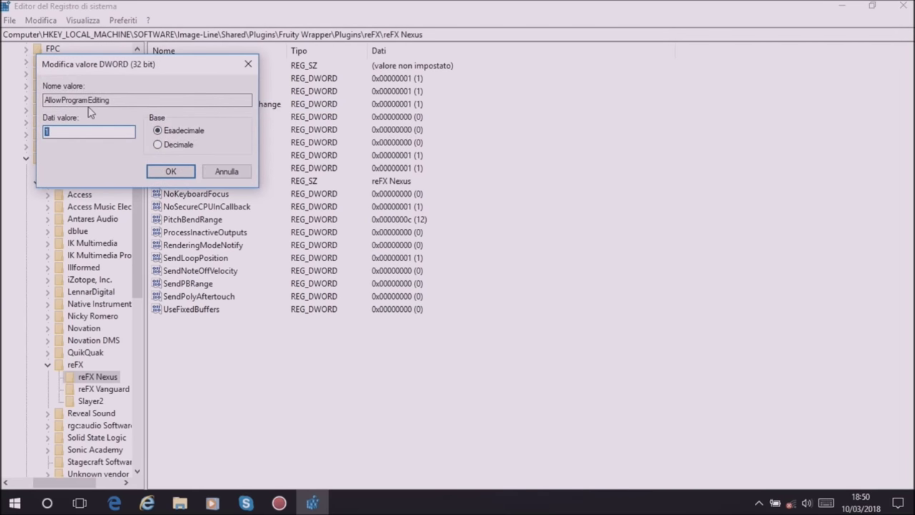
pyautogui.click(248, 64)
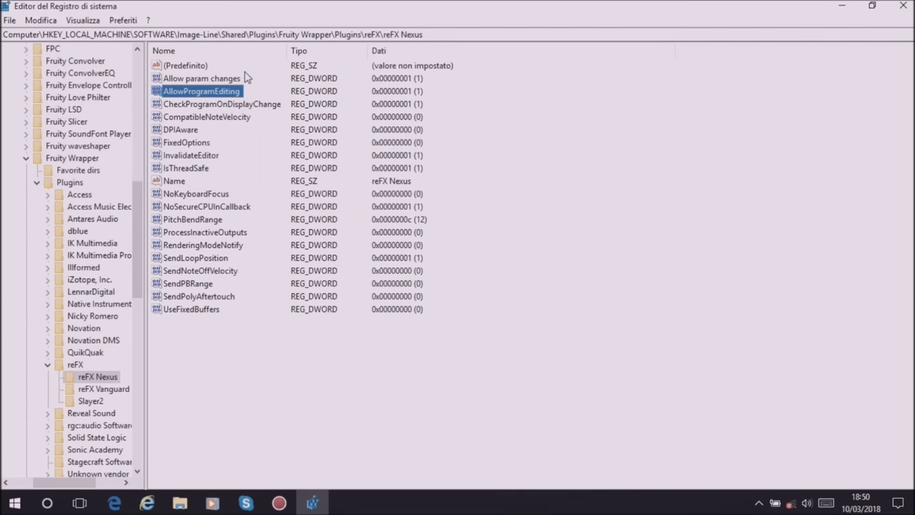
# Step: Check the data of the PitchBendRange value and cancel without editing it
pyautogui.click(422, 222)
pyautogui.click(215, 220)
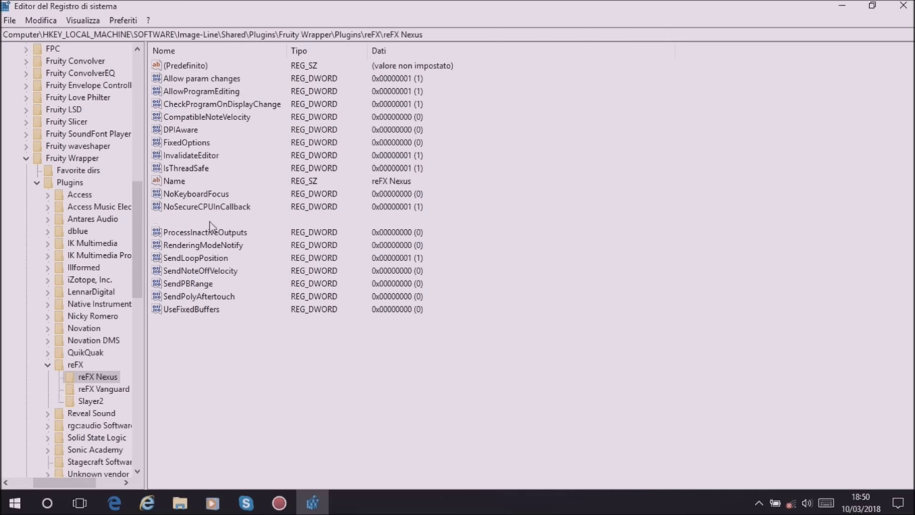
pyautogui.rightClick(218, 219)
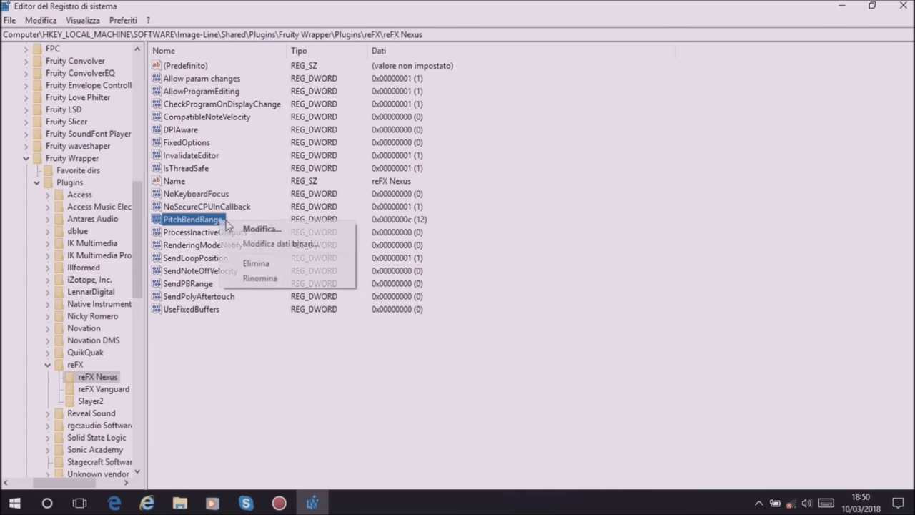
pyautogui.click(245, 230)
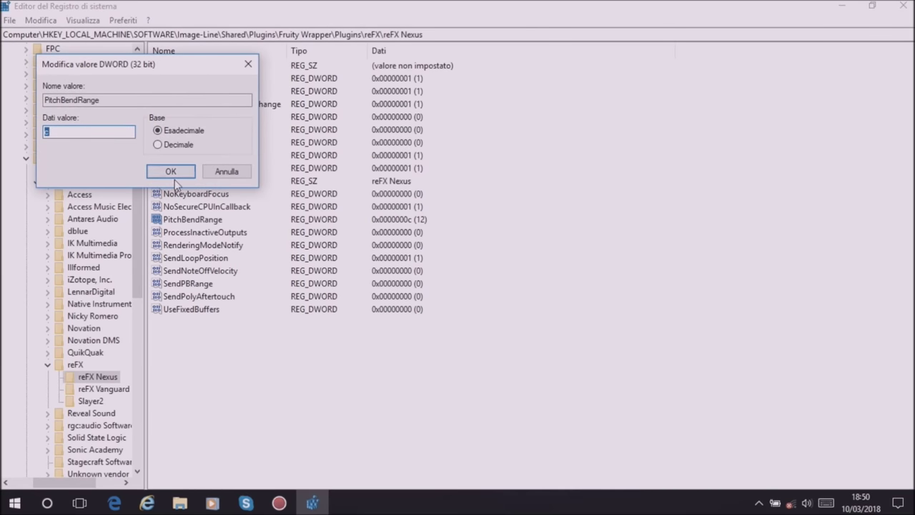
pyautogui.click(226, 172)
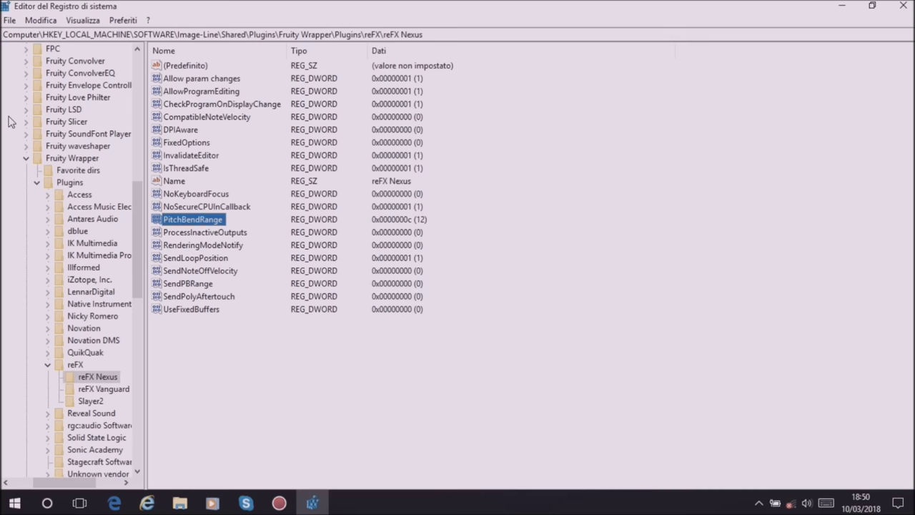
# Step: Continue the registry search to the Nexus key under VST
pyautogui.click(41, 20)
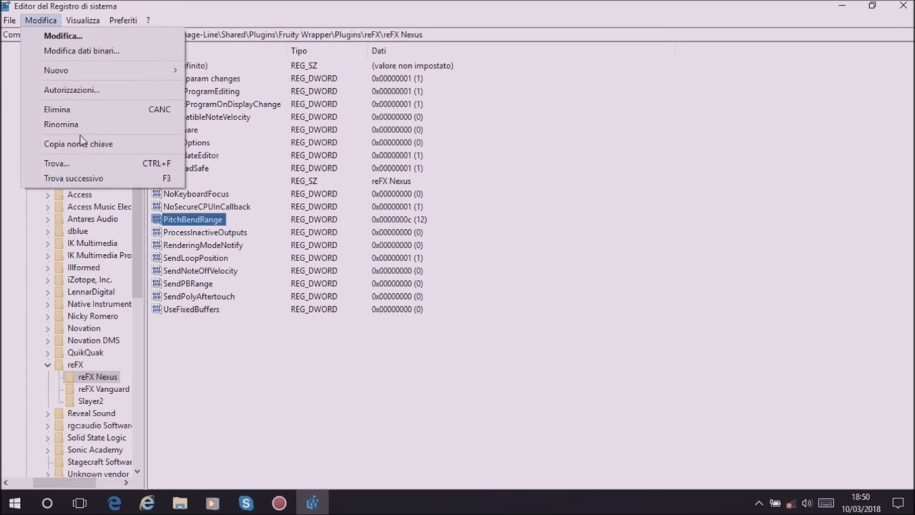
pyautogui.click(79, 178)
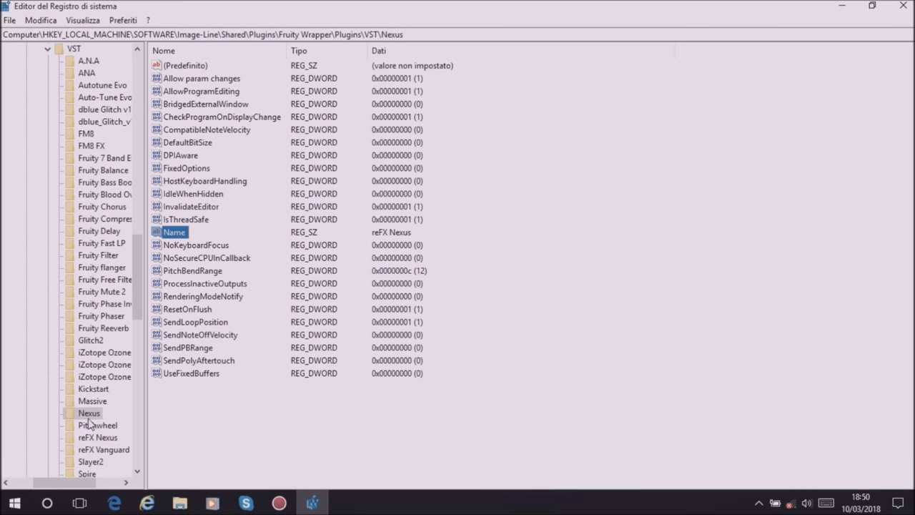
pyautogui.click(413, 92)
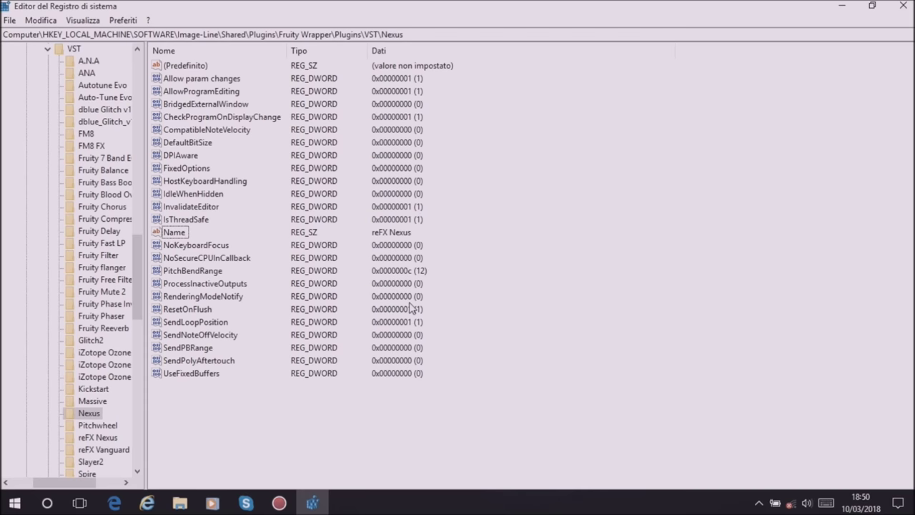
# Step: Check the Allow param changes value in the VST Nexus key, cancel it, and review the data of the key's values
pyautogui.rightClick(206, 80)
pyautogui.click(218, 89)
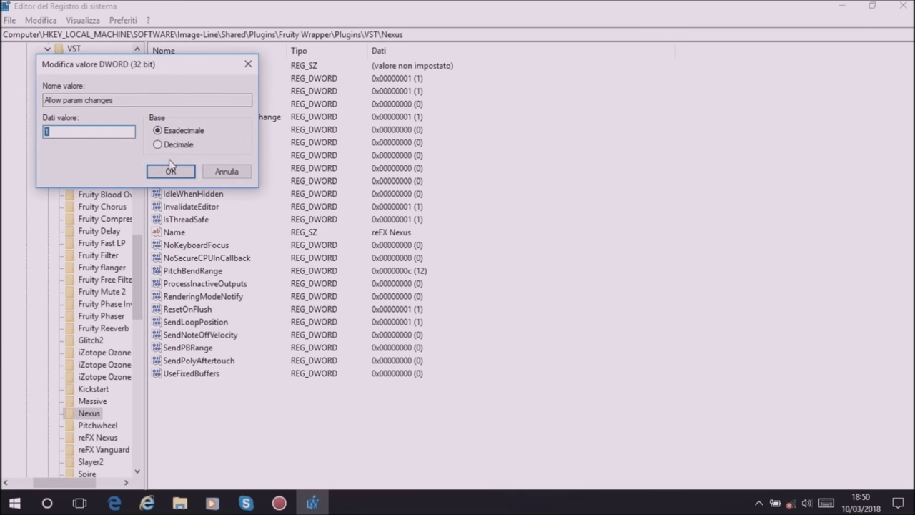
pyautogui.click(226, 172)
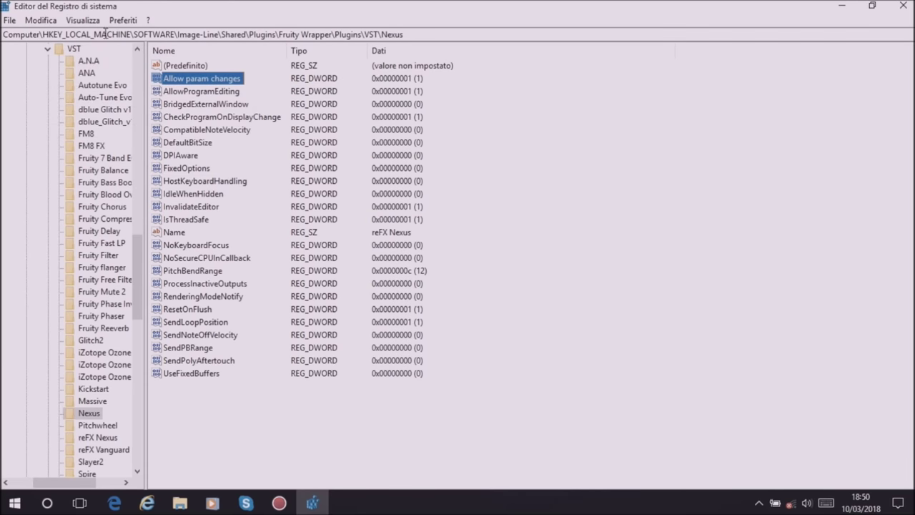
pyautogui.moveTo(434, 77); pyautogui.dragTo(405, 446)
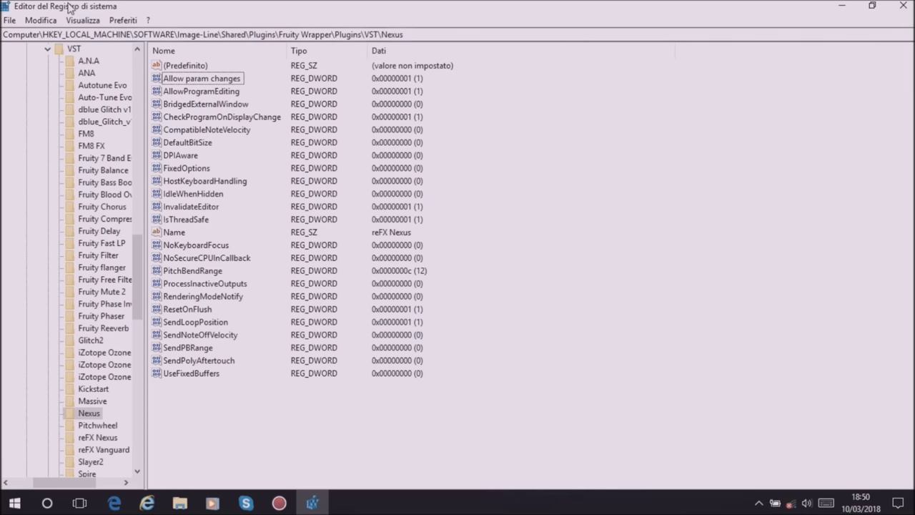
# Step: Continue the registry search to the reFX Nexus key under VST and review its values
pyautogui.click(46, 20)
pyautogui.click(90, 179)
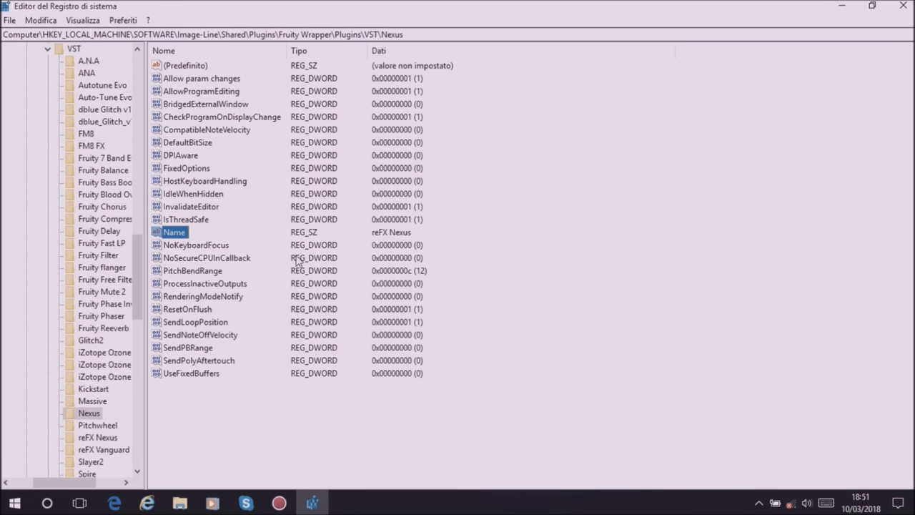
pyautogui.click(41, 20)
pyautogui.click(98, 179)
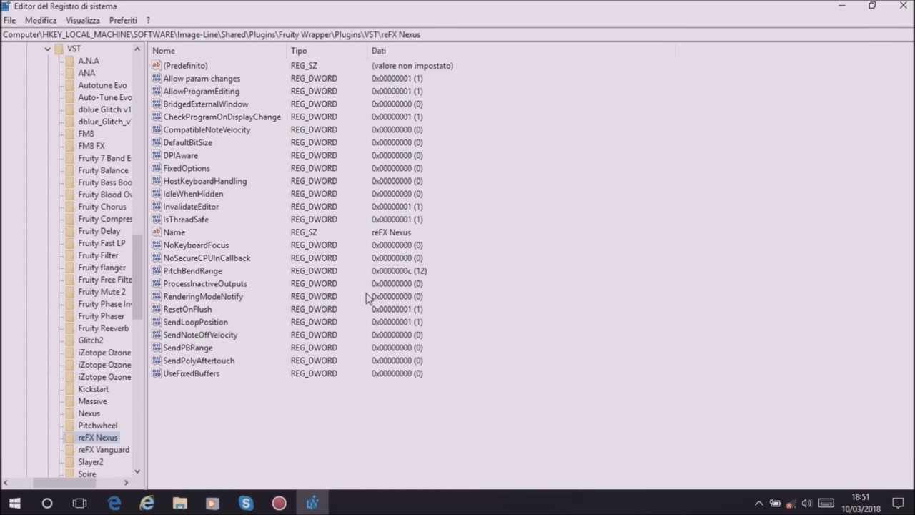
pyautogui.moveTo(444, 70); pyautogui.dragTo(407, 388)
# Step: Check the Allow param changes value in the VST reFX Nexus key and cancel without editing
pyautogui.rightClick(187, 80)
pyautogui.click(227, 87)
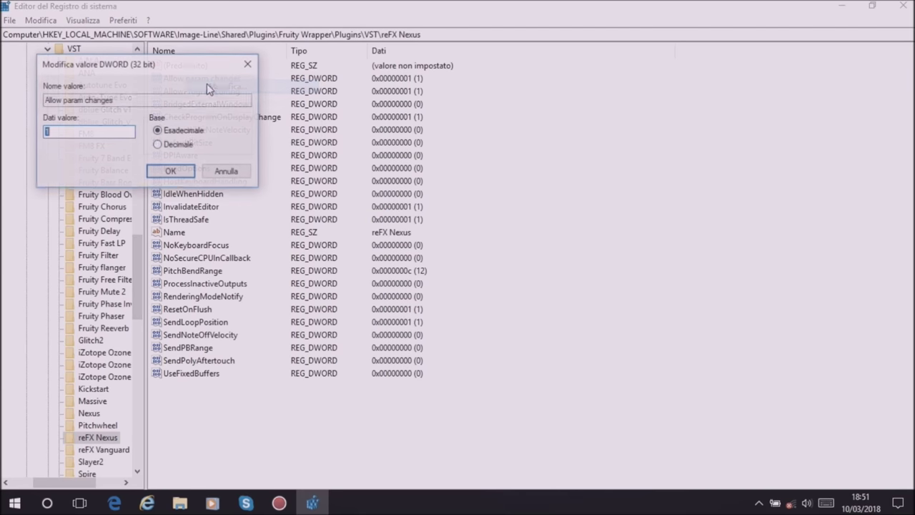
pyautogui.click(226, 171)
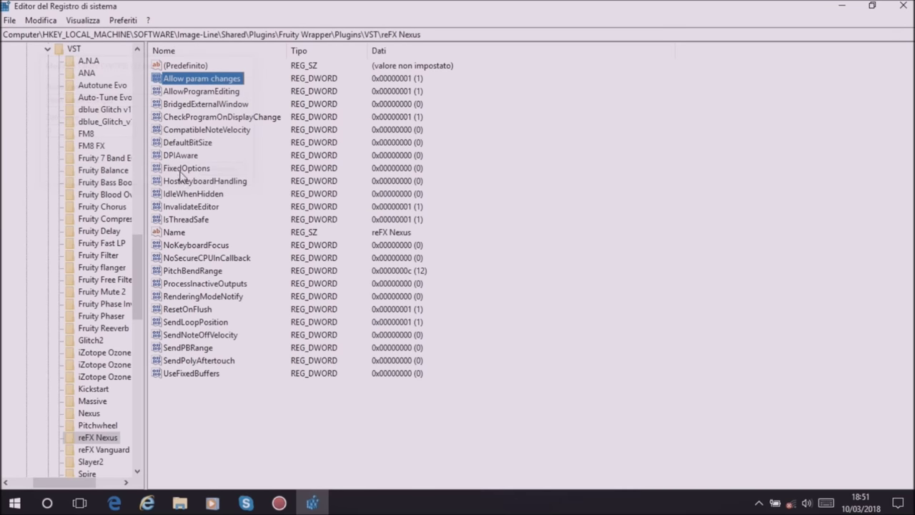
# Step: Continue the registry search to the Name value of the reFX Nexus key and beyond, and cancel the running search
pyautogui.click(53, 21)
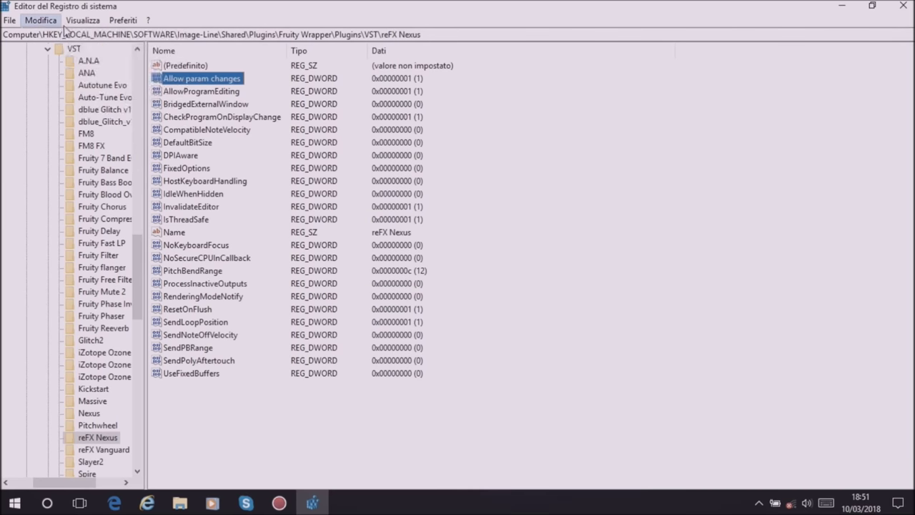
pyautogui.click(84, 178)
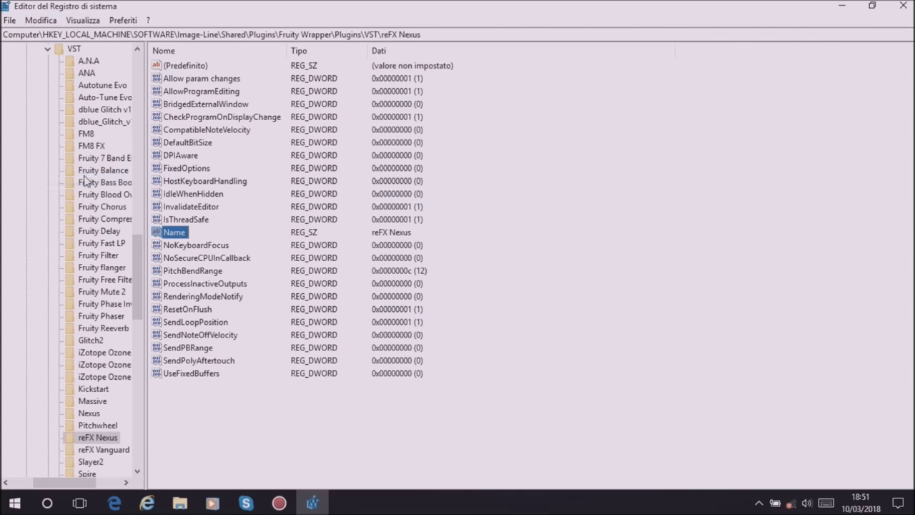
pyautogui.click(50, 21)
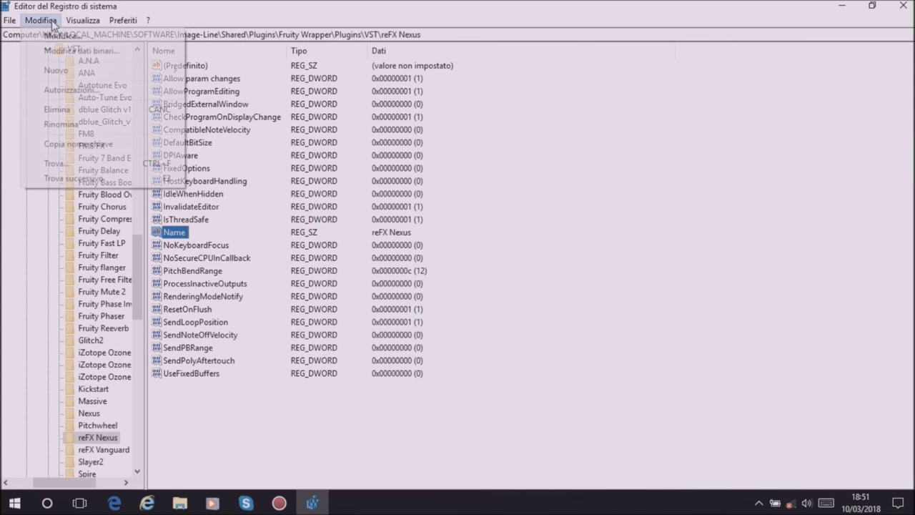
pyautogui.click(91, 179)
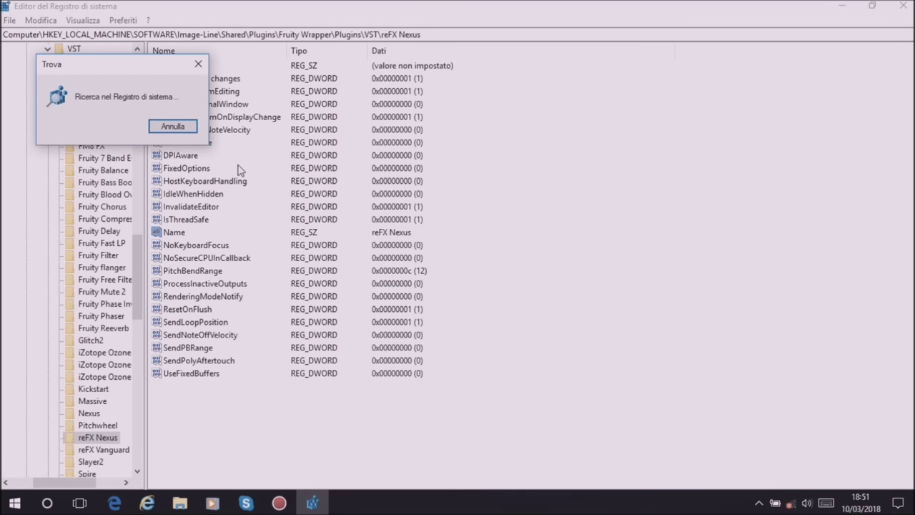
pyautogui.click(172, 125)
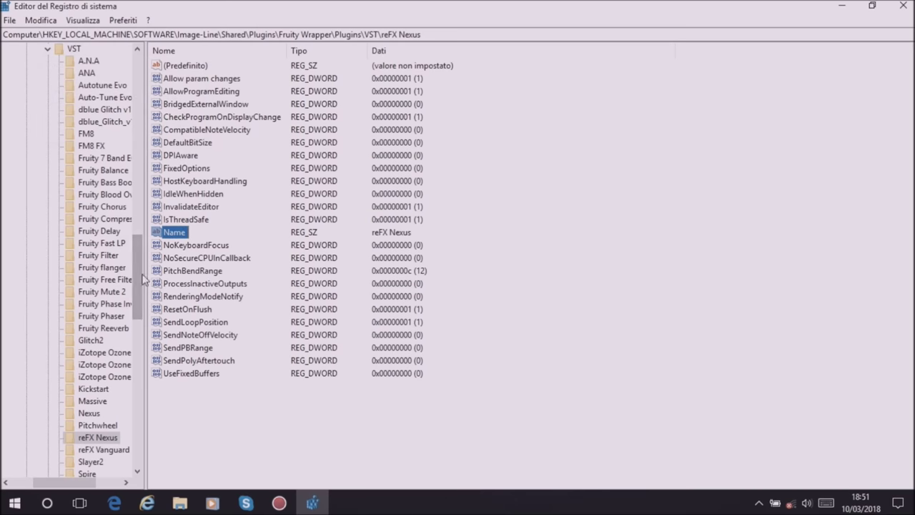
# Step: Collapse the HKEY_LOCAL_MACHINE branch of the registry tree and close the Registry Editor
pyautogui.moveTo(136, 265); pyautogui.dragTo(133, 68)
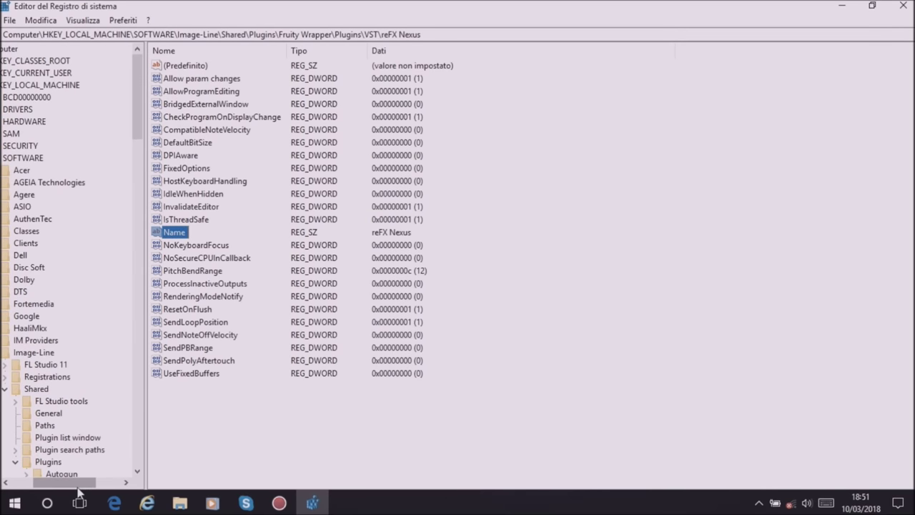
pyautogui.moveTo(79, 488); pyautogui.dragTo(56, 488)
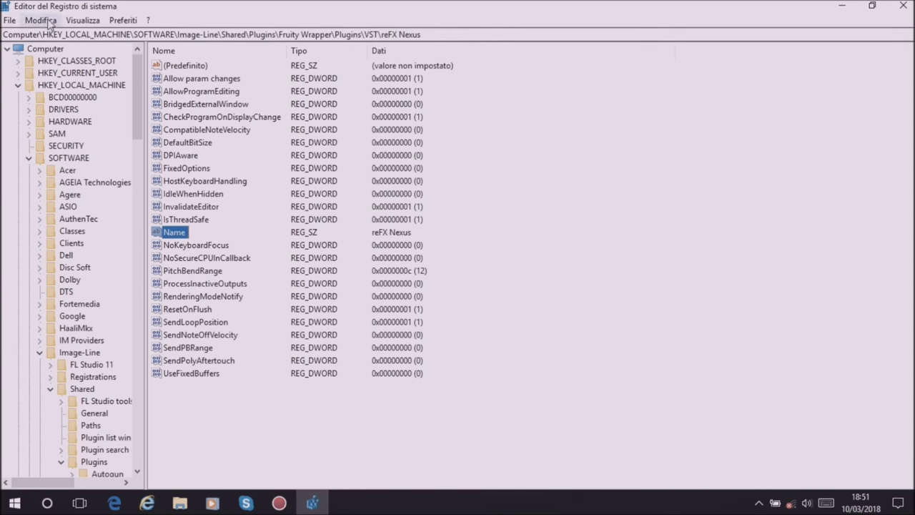
pyautogui.moveTo(213, 406); pyautogui.dragTo(222, 329)
pyautogui.click(18, 86)
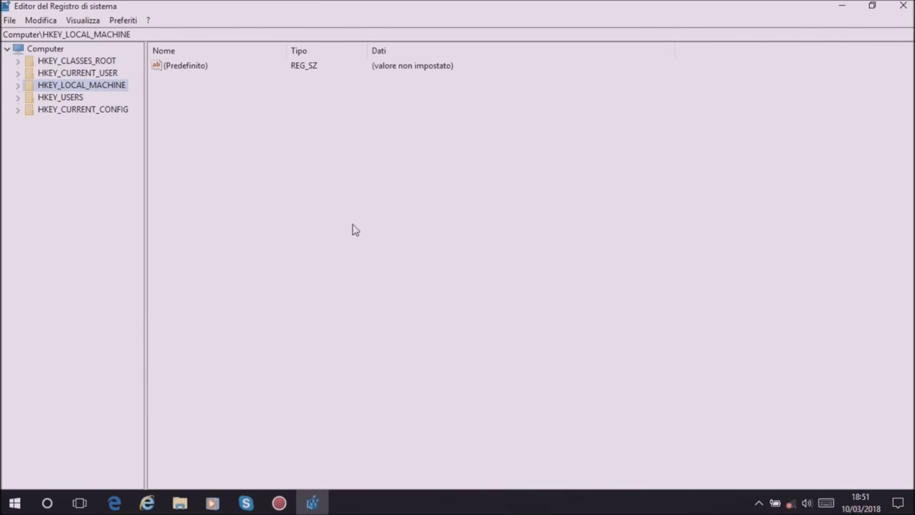
pyautogui.click(902, 6)
# Step: Display the Windows power options to locate the system restart choice, and dismiss them without restarting
pyautogui.click(15, 503)
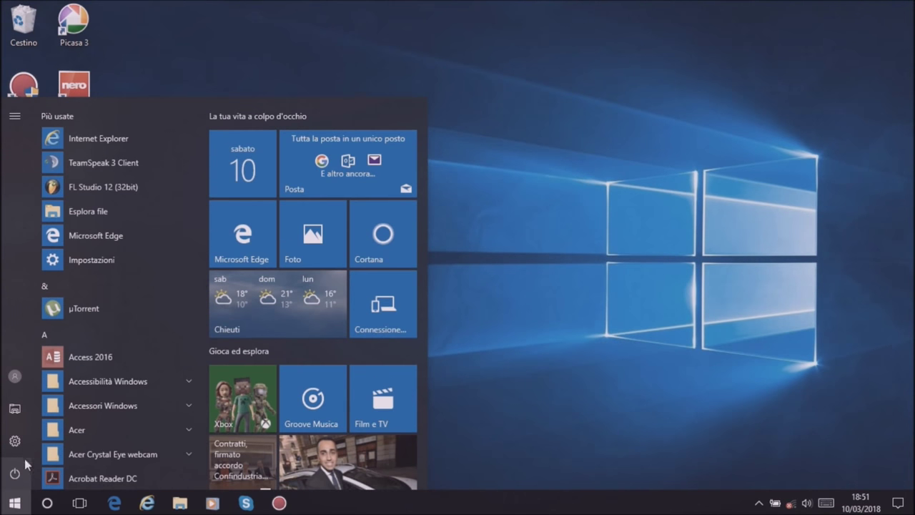
pyautogui.click(19, 470)
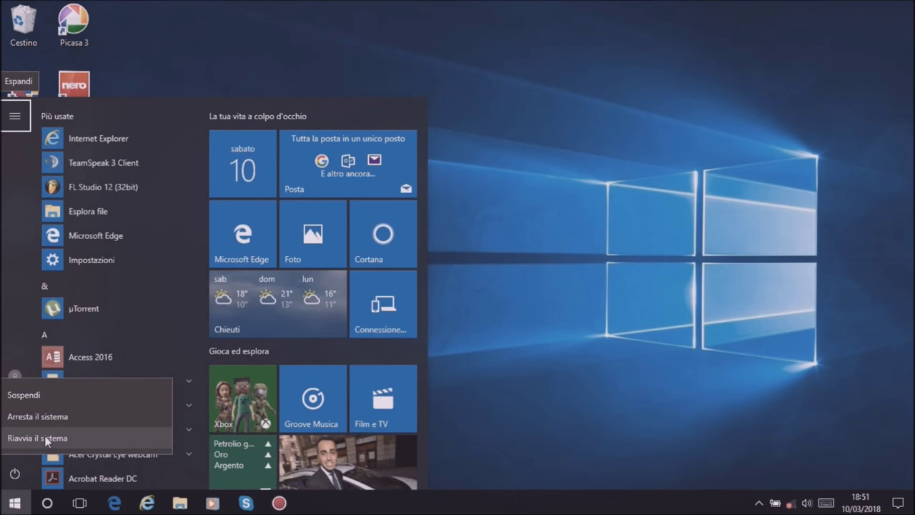
pyautogui.click(509, 324)
pyautogui.click(509, 324)
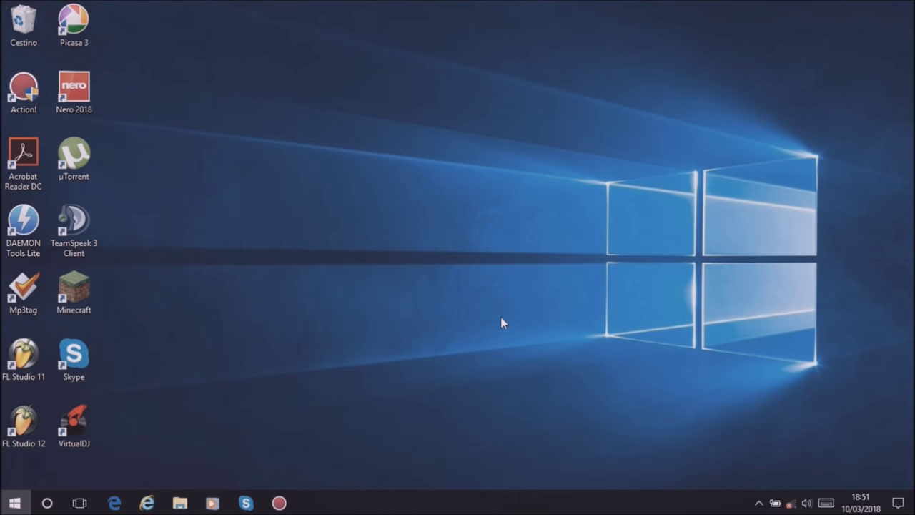